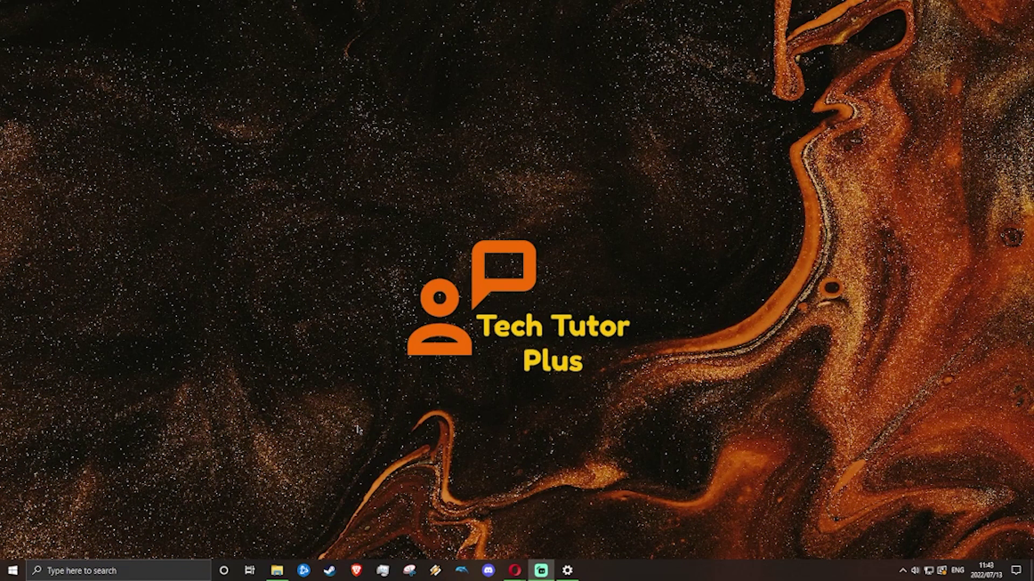
Search Windows for 'store' and launch the Microsoft Store app.
left_click(123, 574)
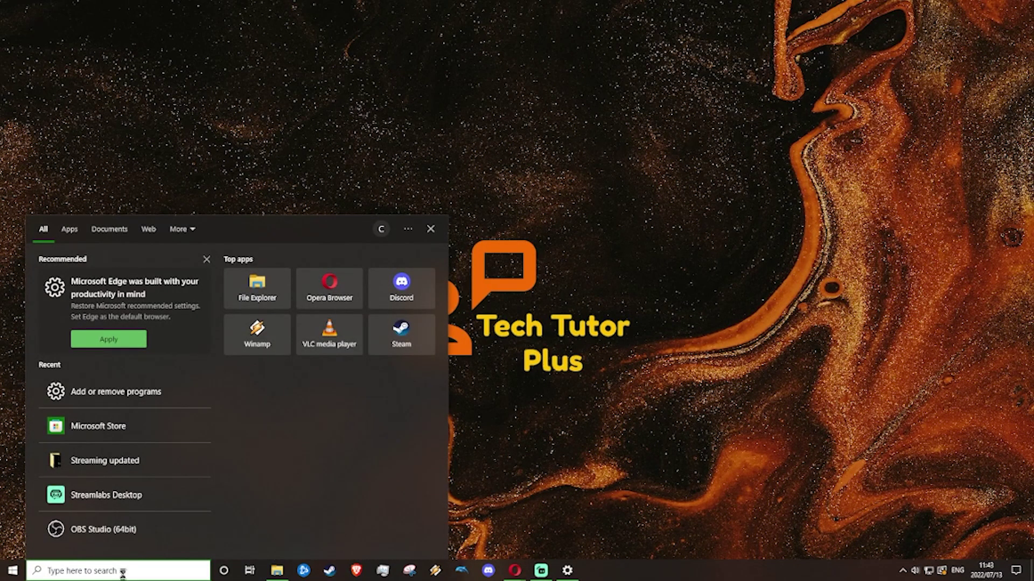
type("store")
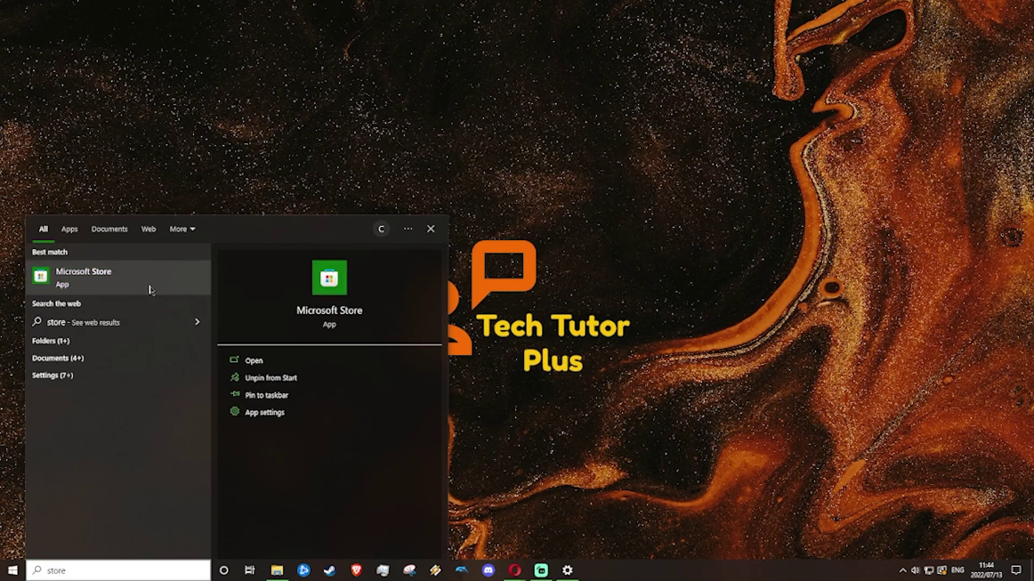
left_click(148, 288)
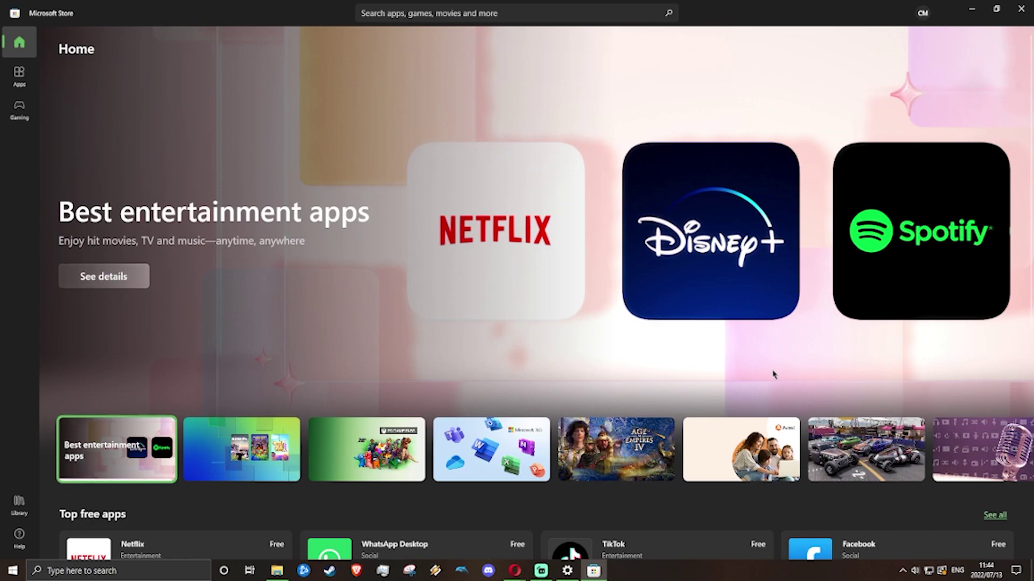
Search the Store for 'ear trumpet' and install the EarTrumpet app.
left_click(441, 15)
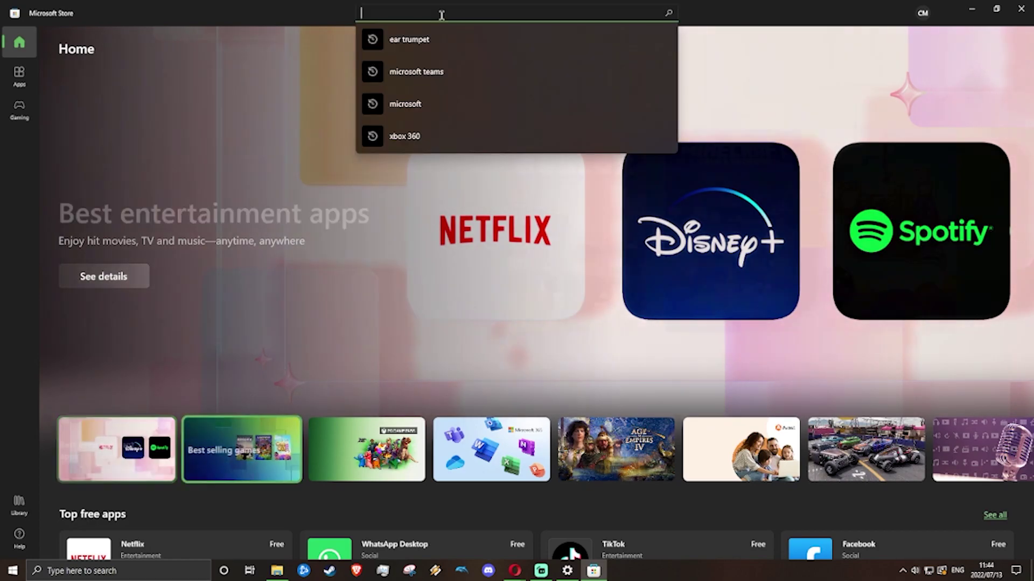
type("e")
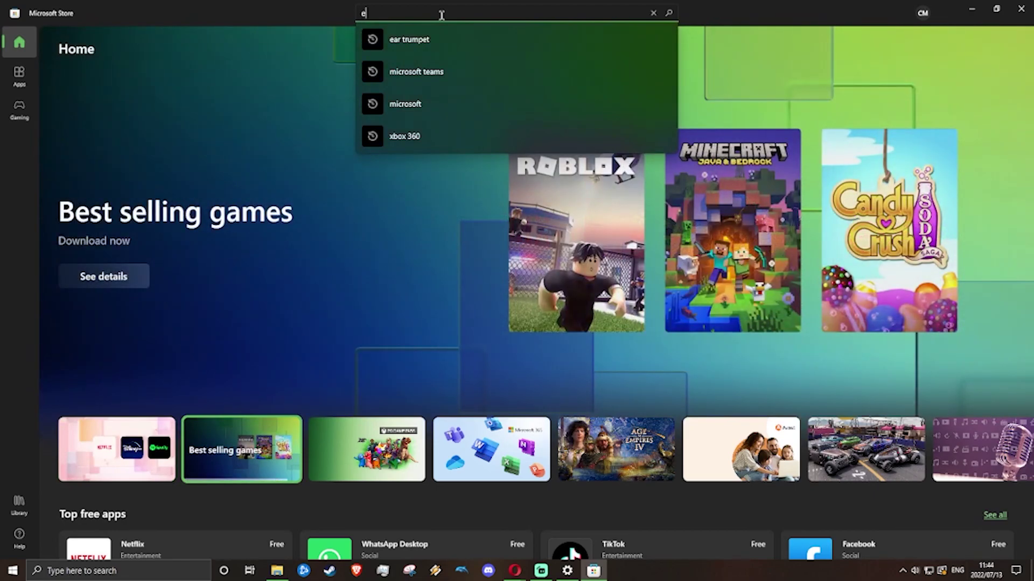
type("ar tr")
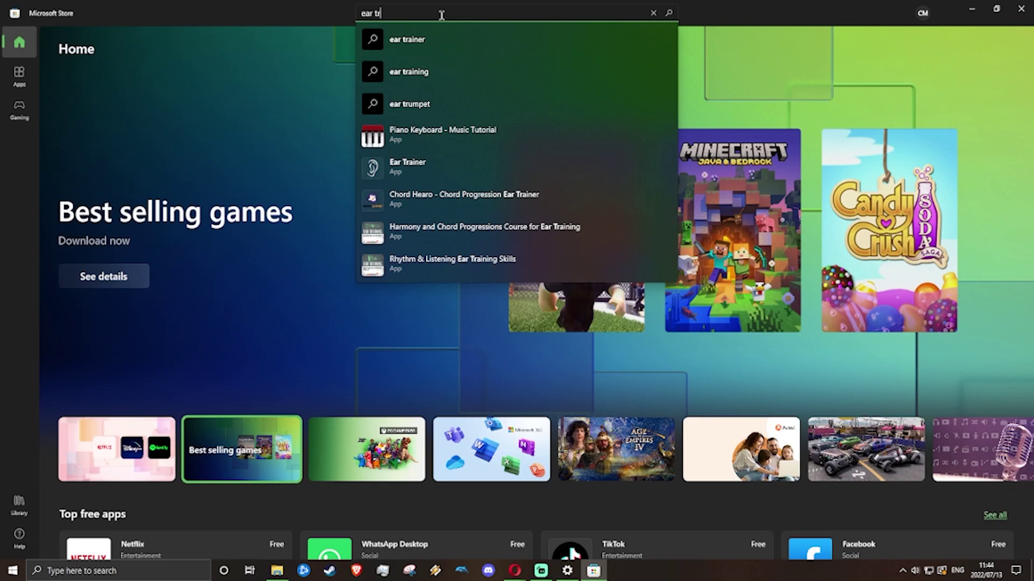
type("um")
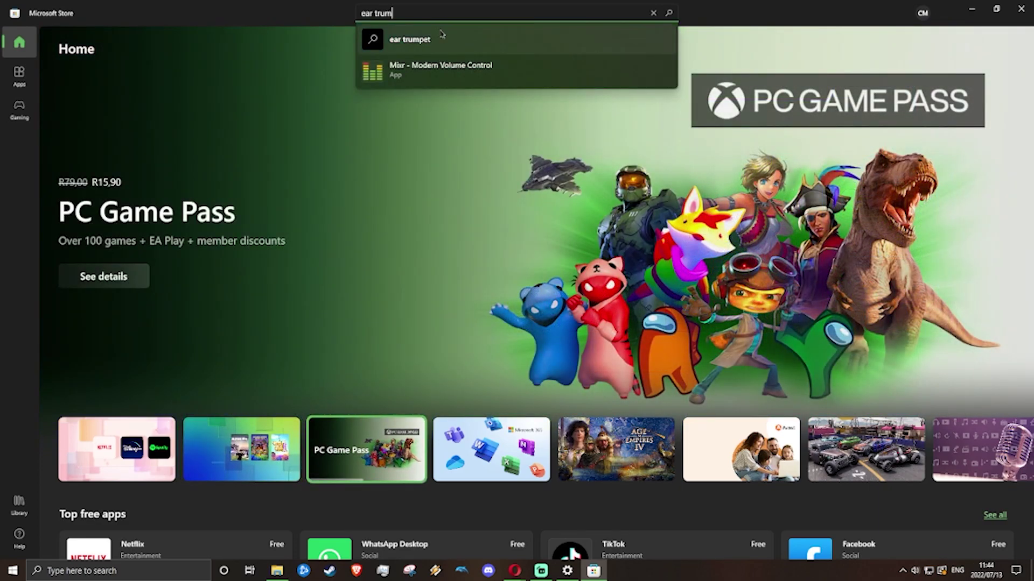
key("Escape")
type("pet")
key("Return")
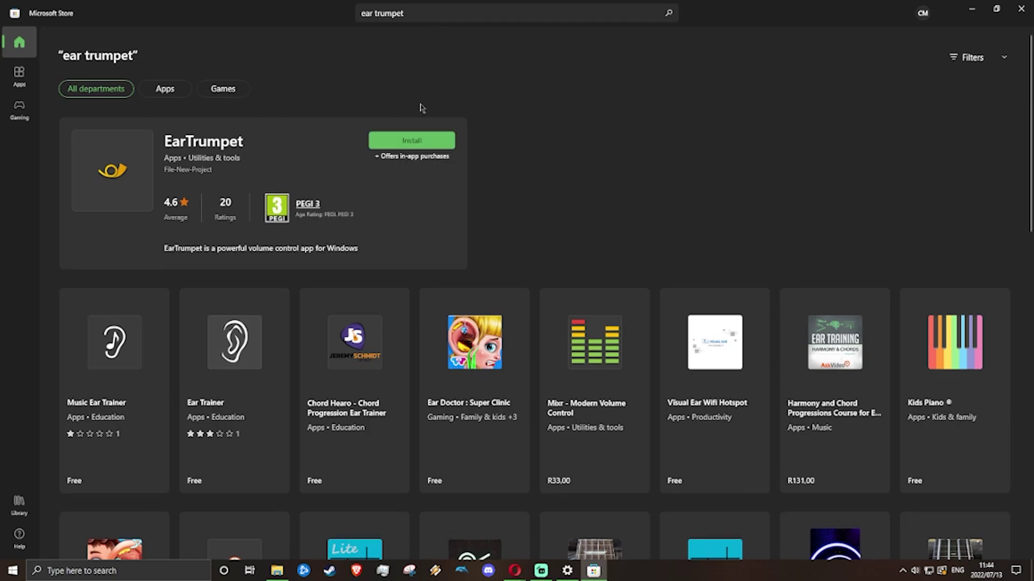
left_click(413, 142)
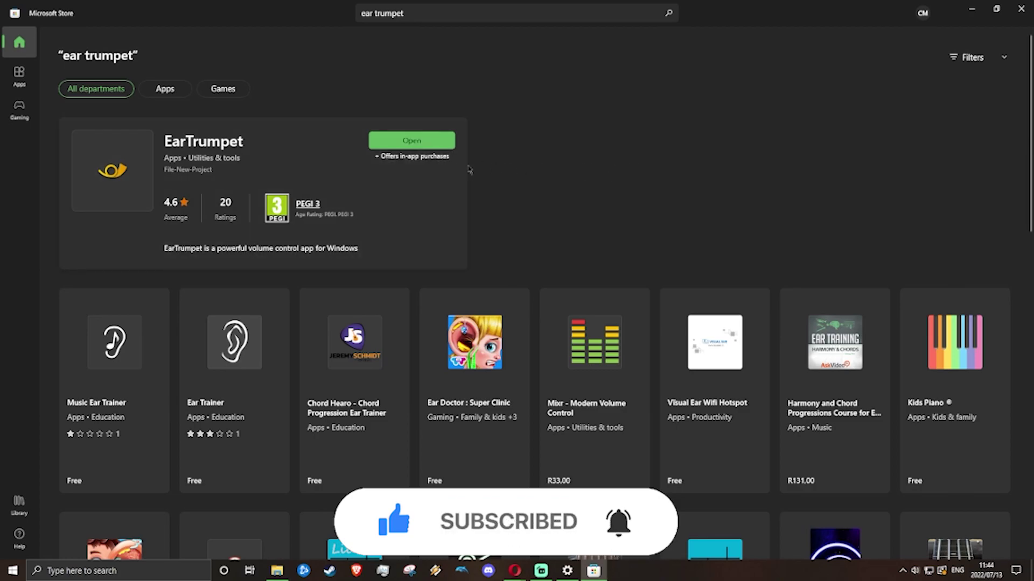
Launch the installed EarTrumpet and close its 'Welcome to EarTrumpet' window.
left_click(435, 143)
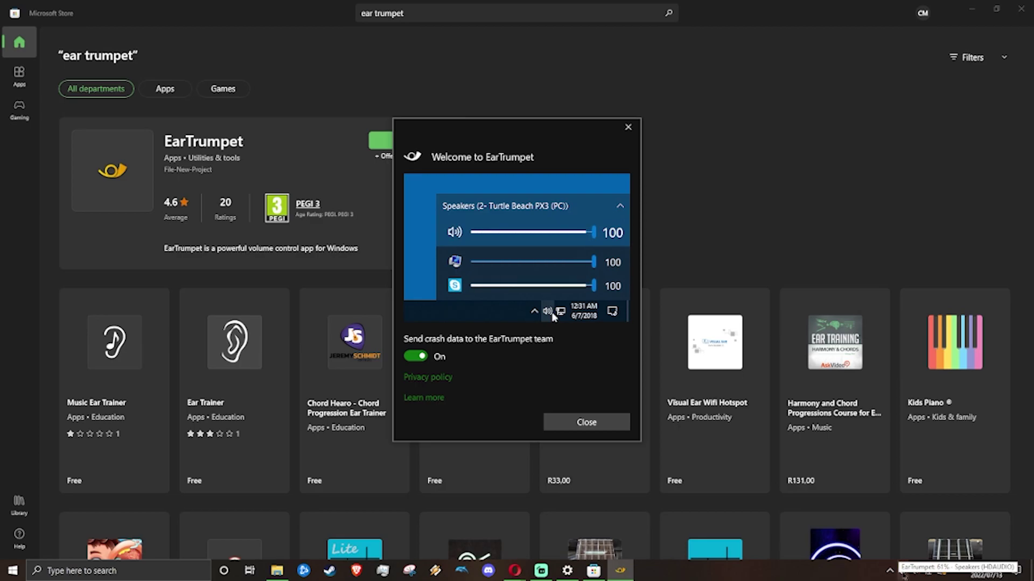
left_click(889, 571)
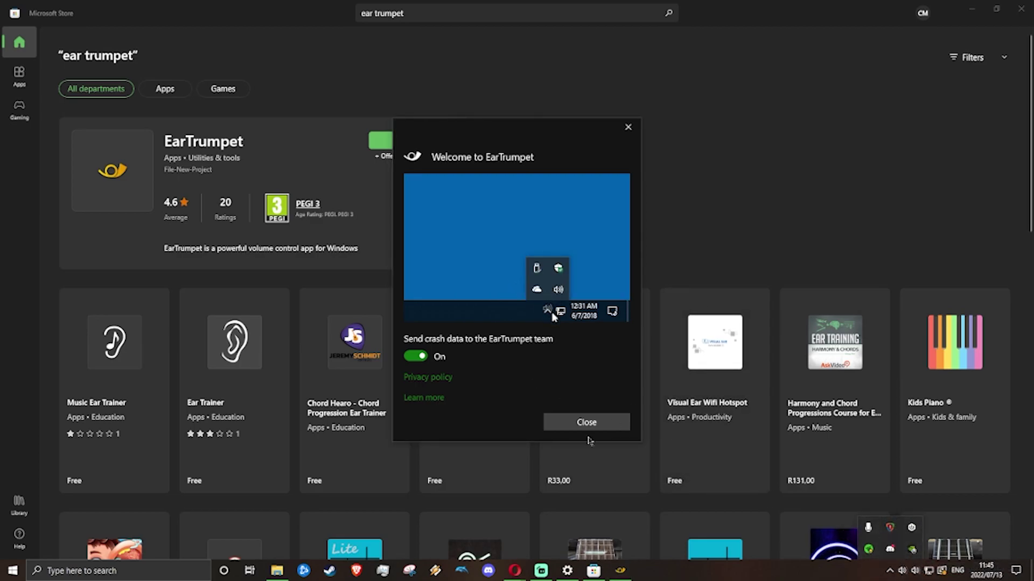
left_click(587, 423)
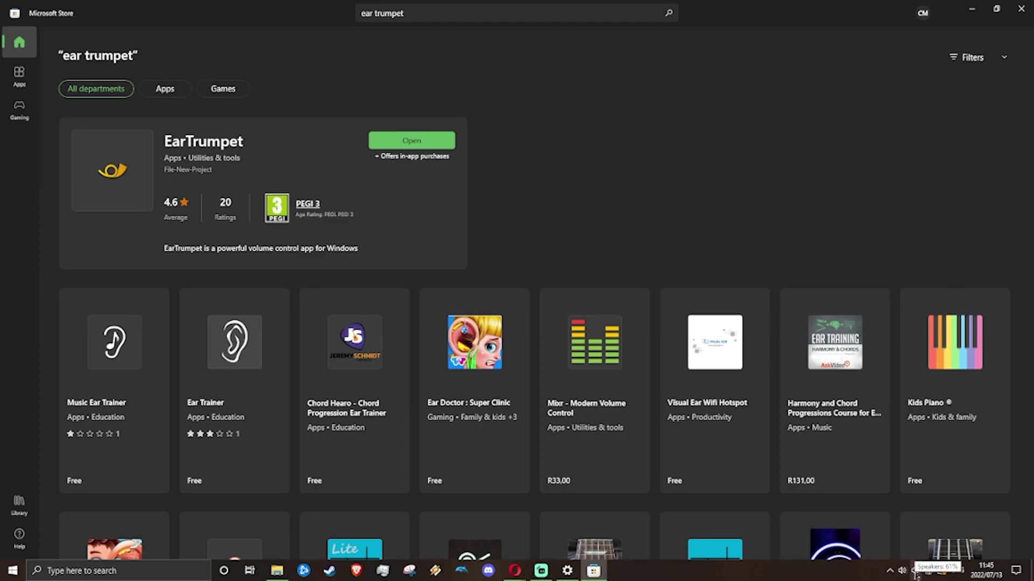
Keep High Definition Audio speakers as output and raise Opera's volume from 29 to 42.
left_click(916, 575)
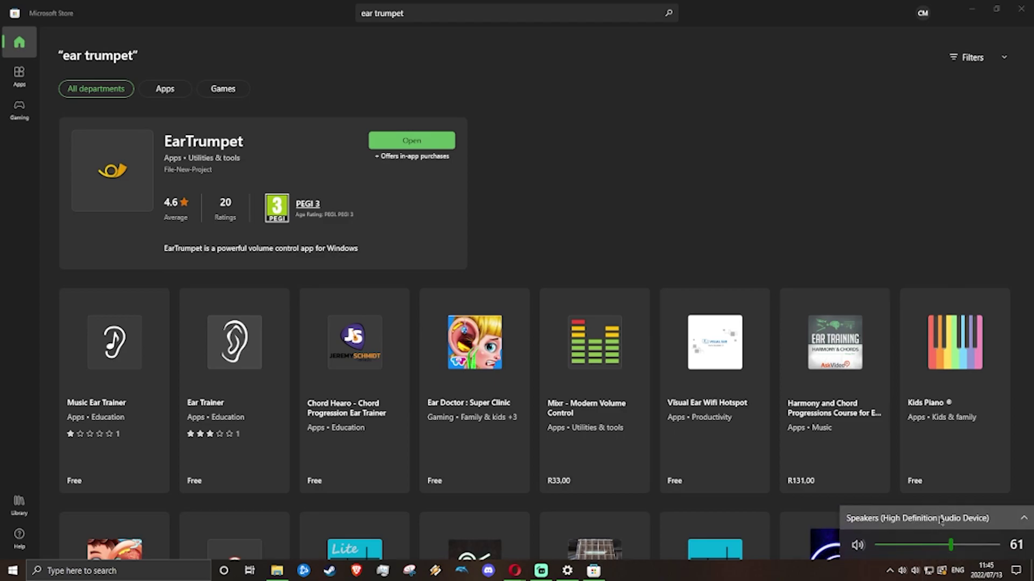
left_click(941, 518)
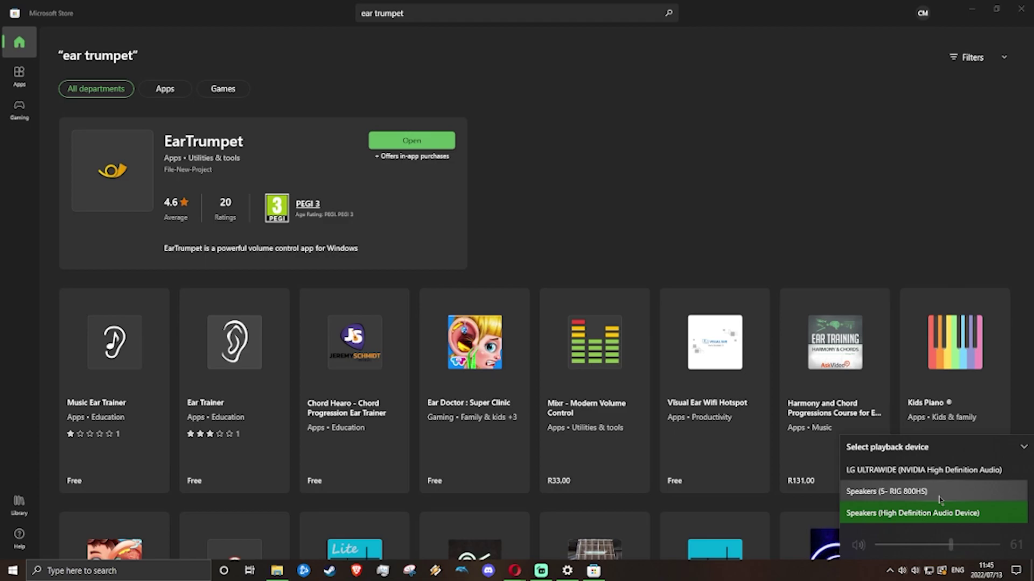
left_click(954, 451)
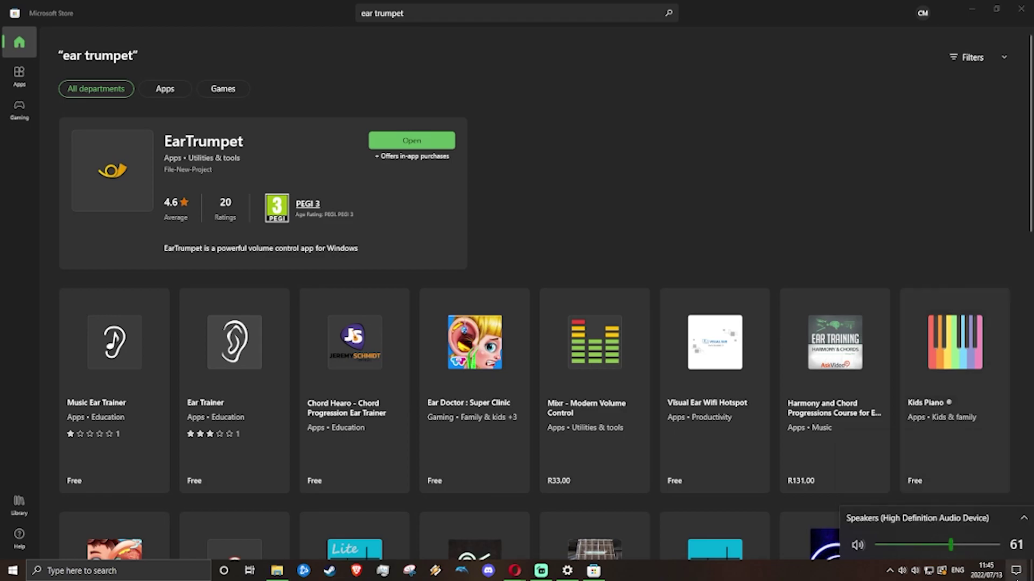
left_click(914, 572)
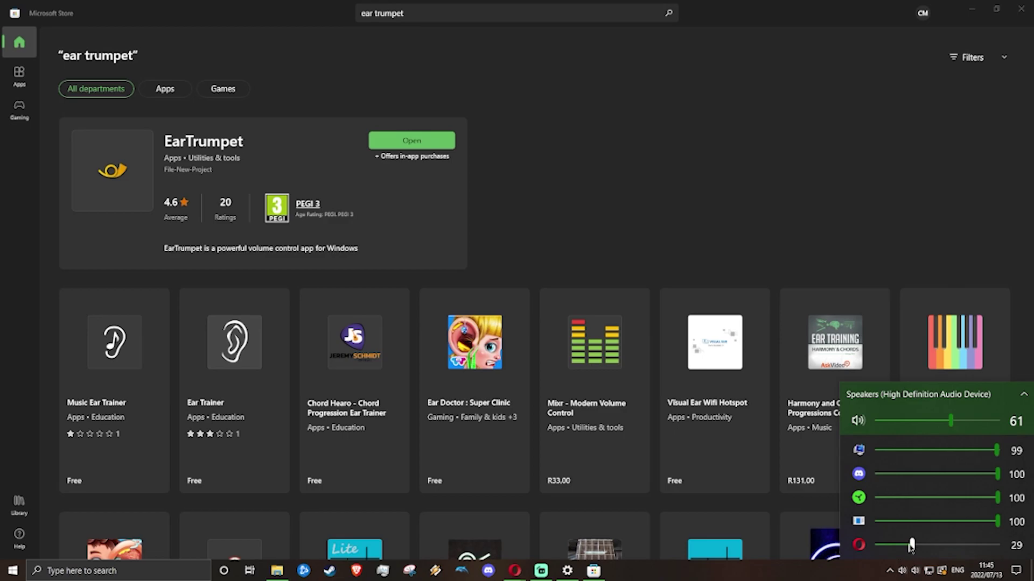
mouse_move(911, 546)
left_mouse_down()
mouse_move(961, 544)
mouse_move(928, 545)
left_mouse_up()
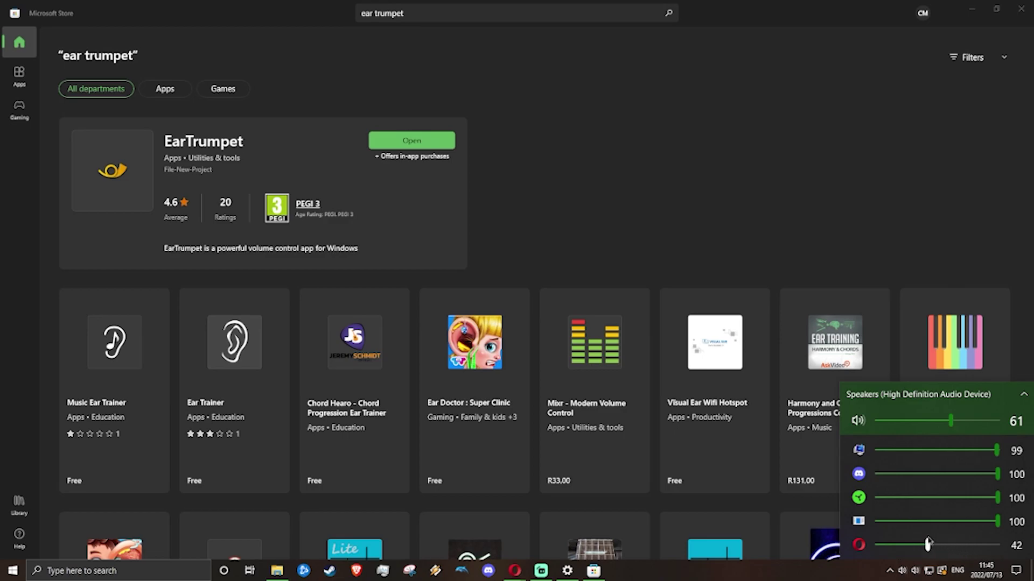
Turn on 'Use legacy EarTrumpet icon' under General > Legacy settings, then close Settings.
right_click(902, 571)
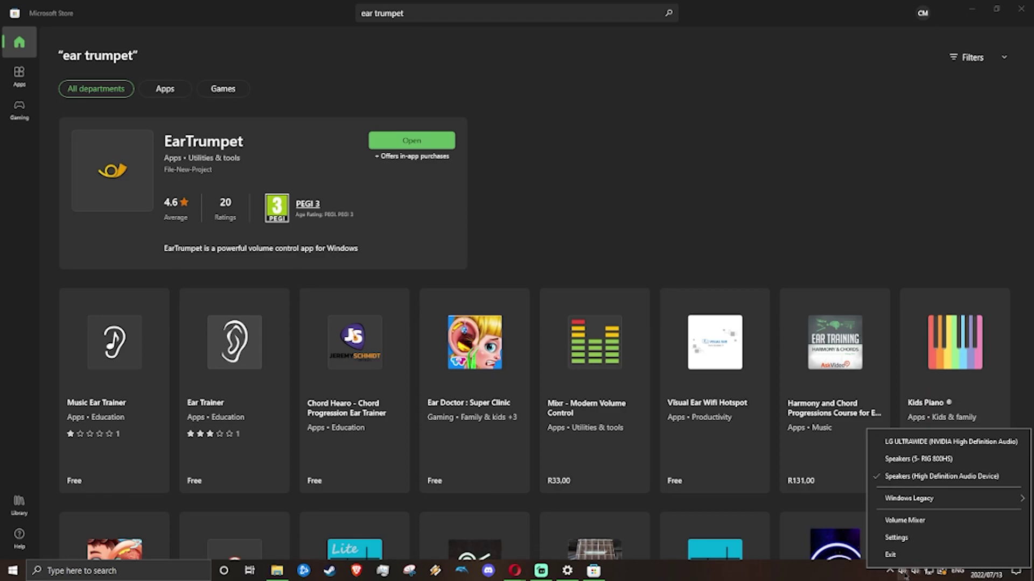
left_click(898, 537)
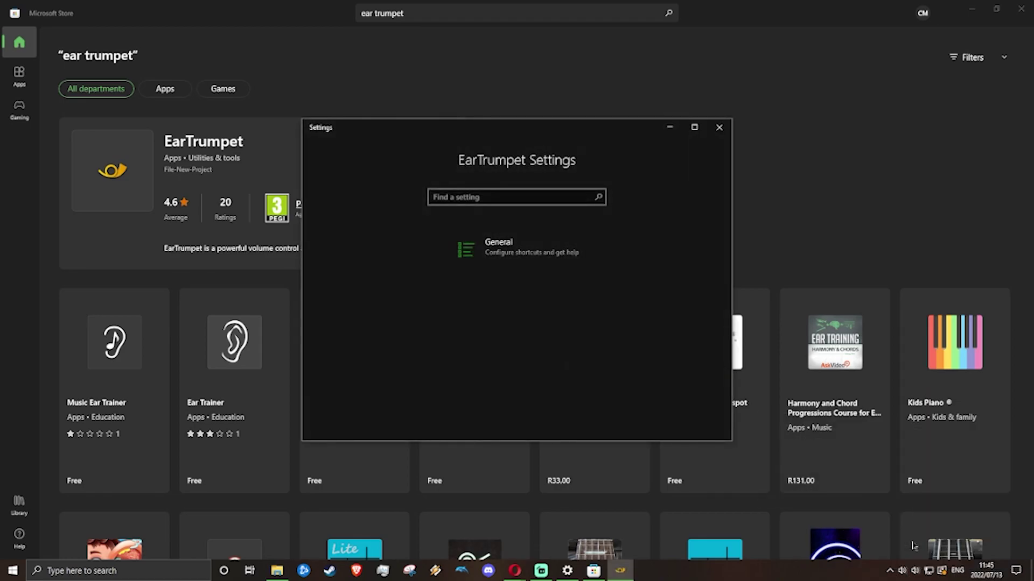
left_click(560, 259)
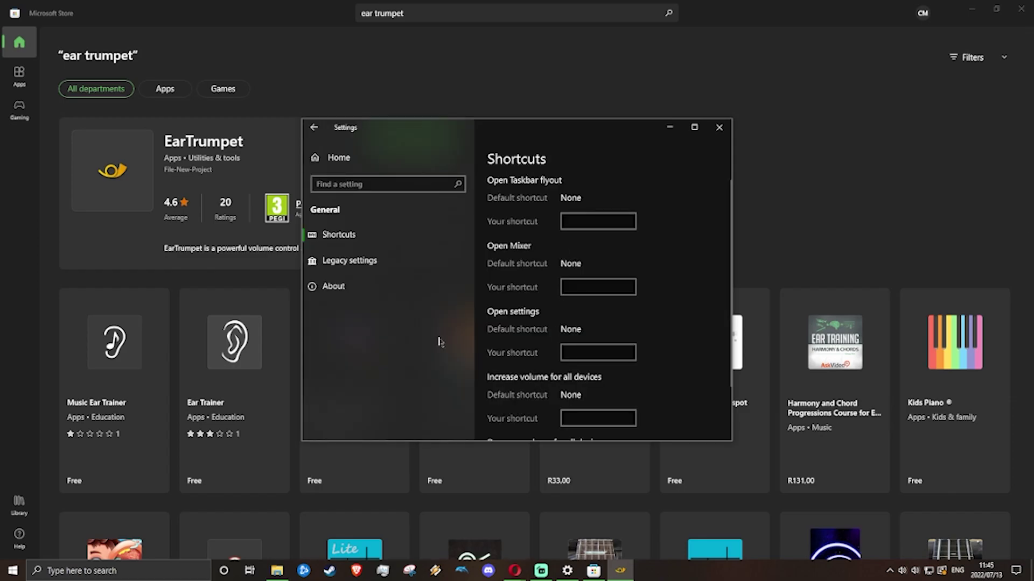
left_click(398, 257)
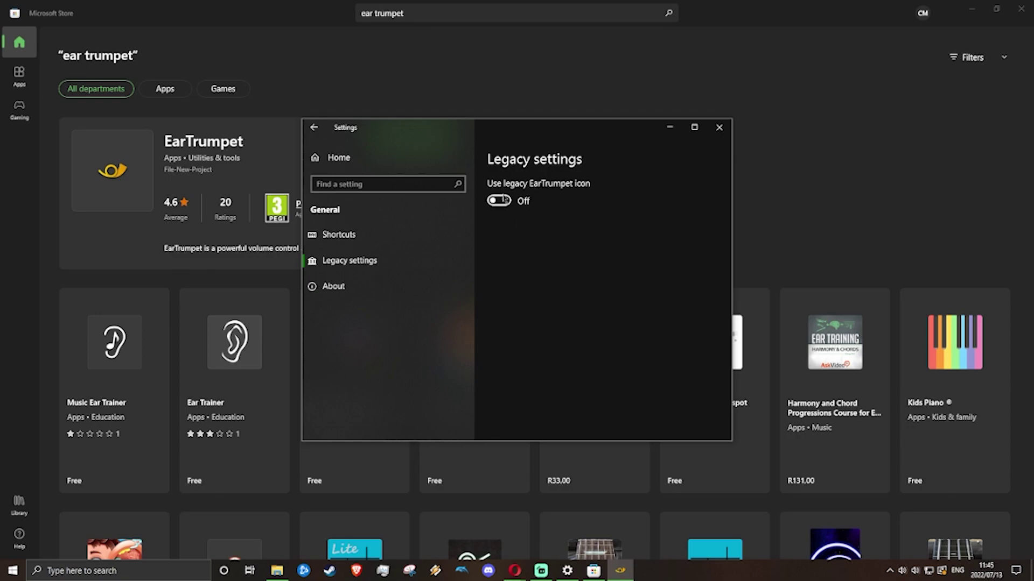
left_click(501, 202)
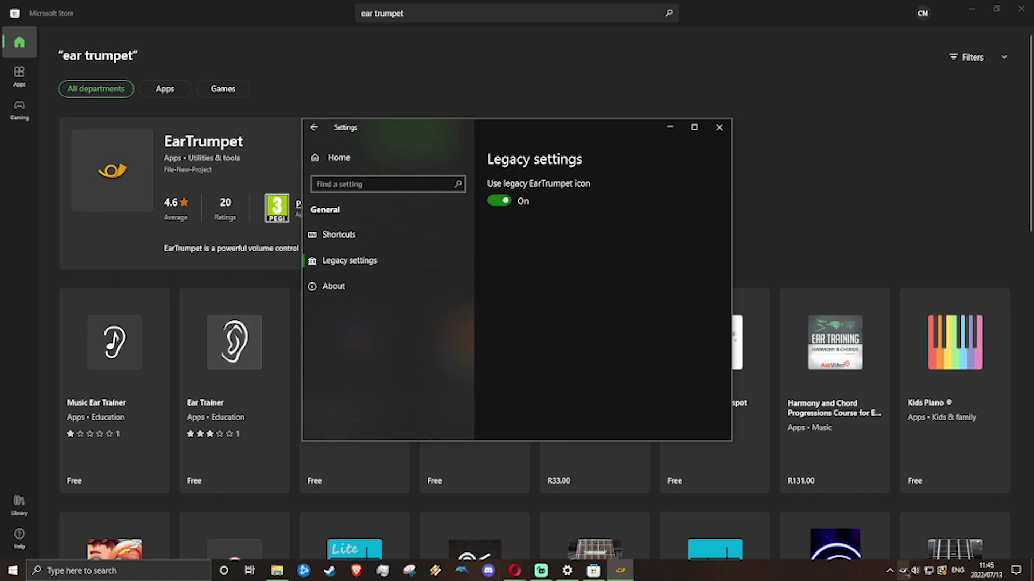
left_click(718, 128)
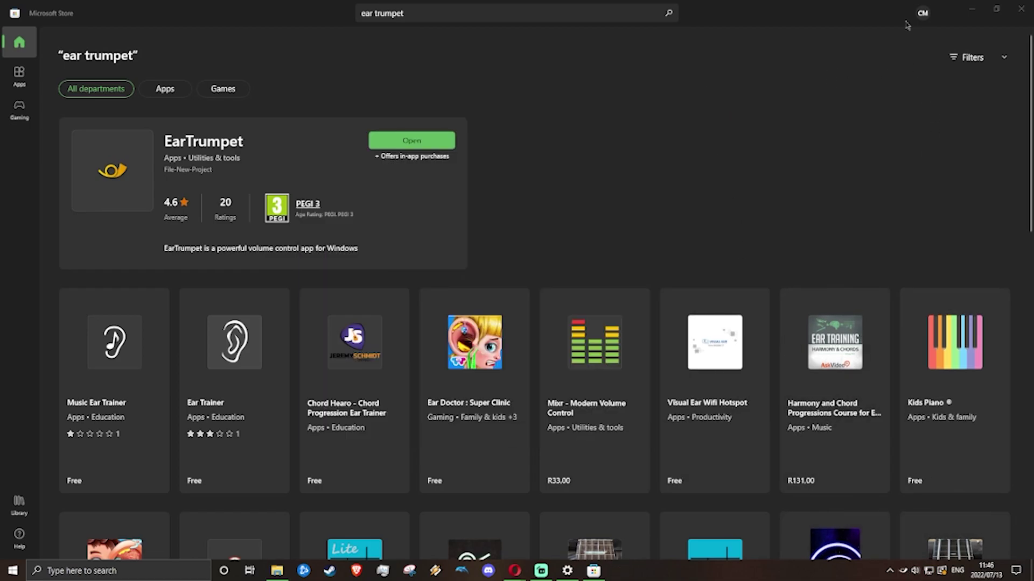
Minimize the Store, bring Opera forward and play the lo-fi YouTube video.
left_click(972, 9)
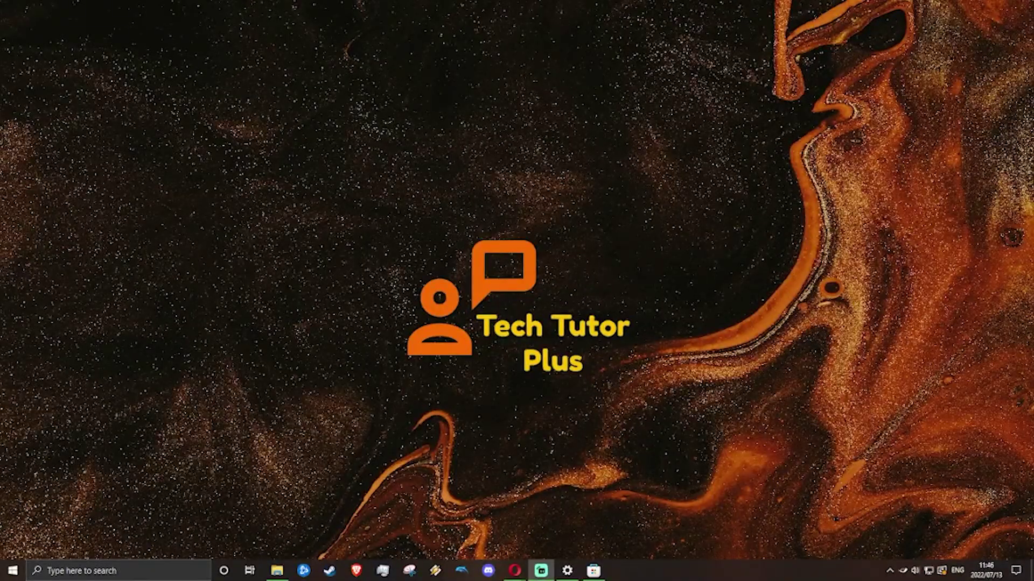
left_click(515, 571)
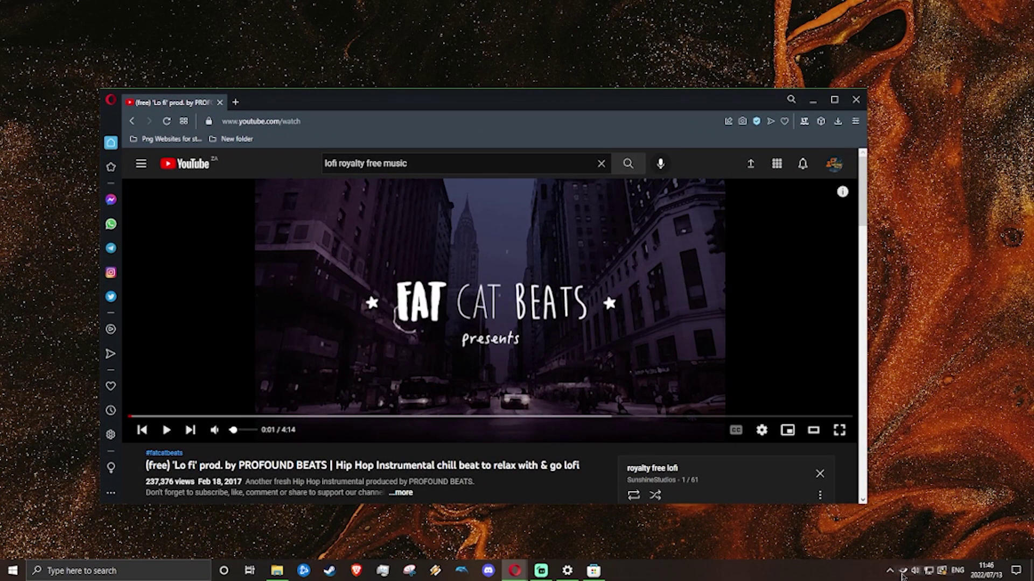
left_click(167, 430)
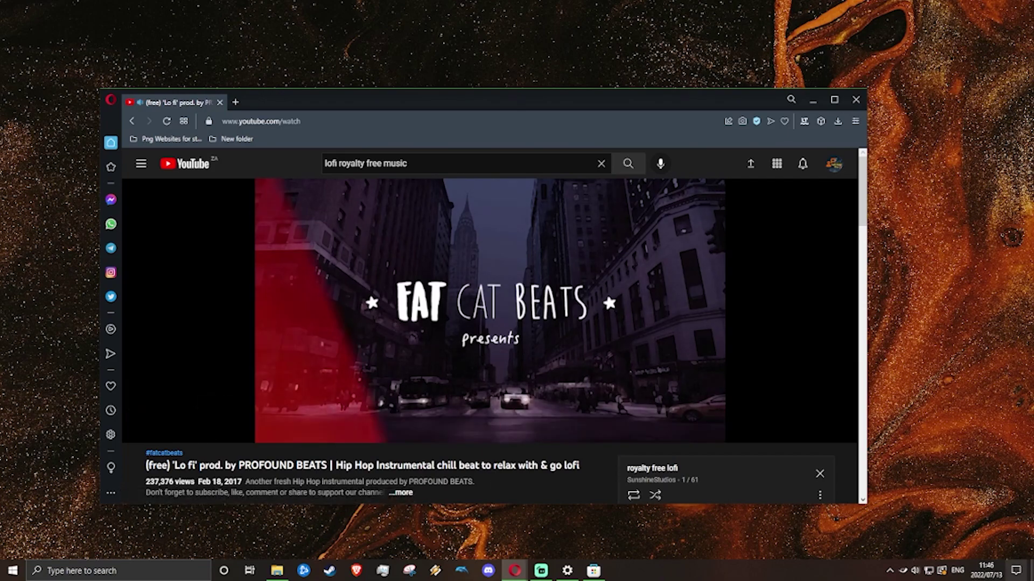
In EarTrumpet's mixer, set Opera's volume to 22 with Discord back at 100.
left_click(915, 571)
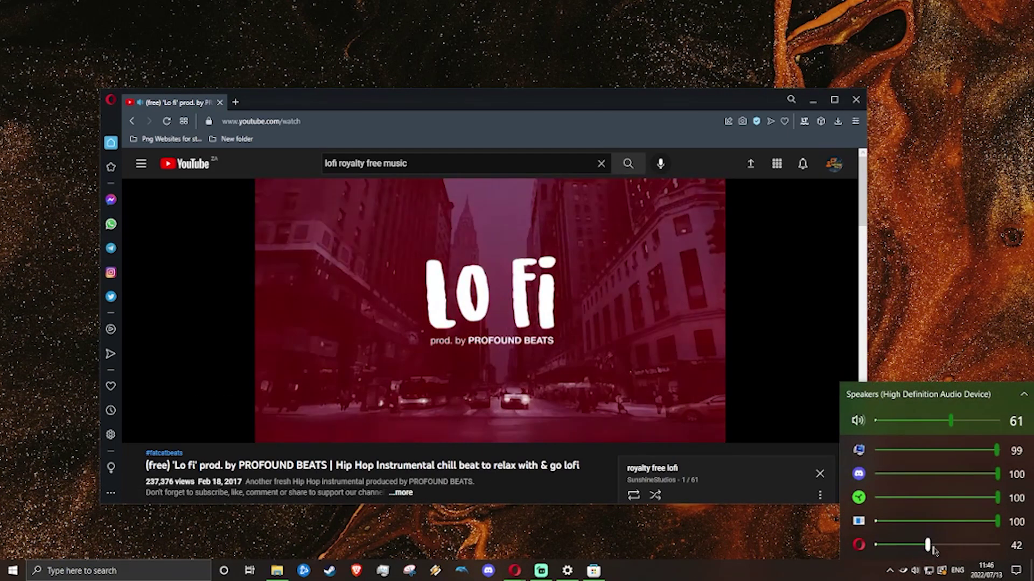
left_click_drag(934, 549, 989, 549)
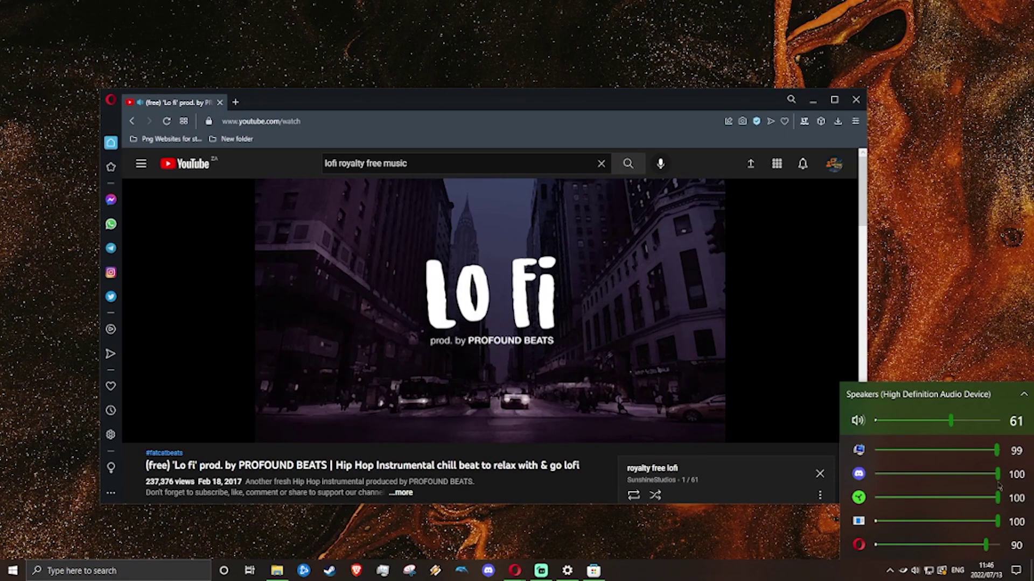
left_click_drag(998, 474, 894, 474)
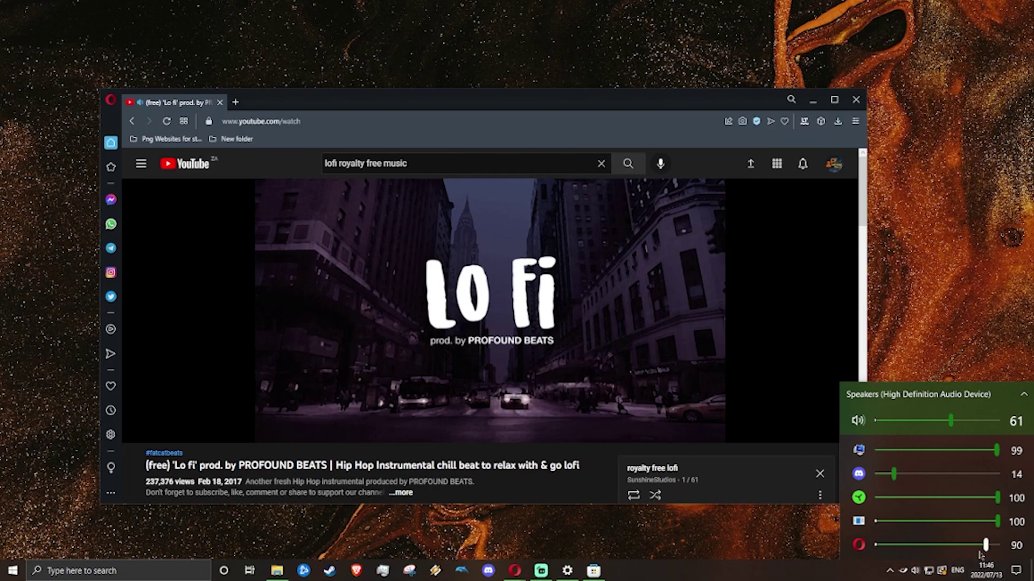
left_click_drag(986, 545, 903, 545)
left_click_drag(894, 474, 998, 475)
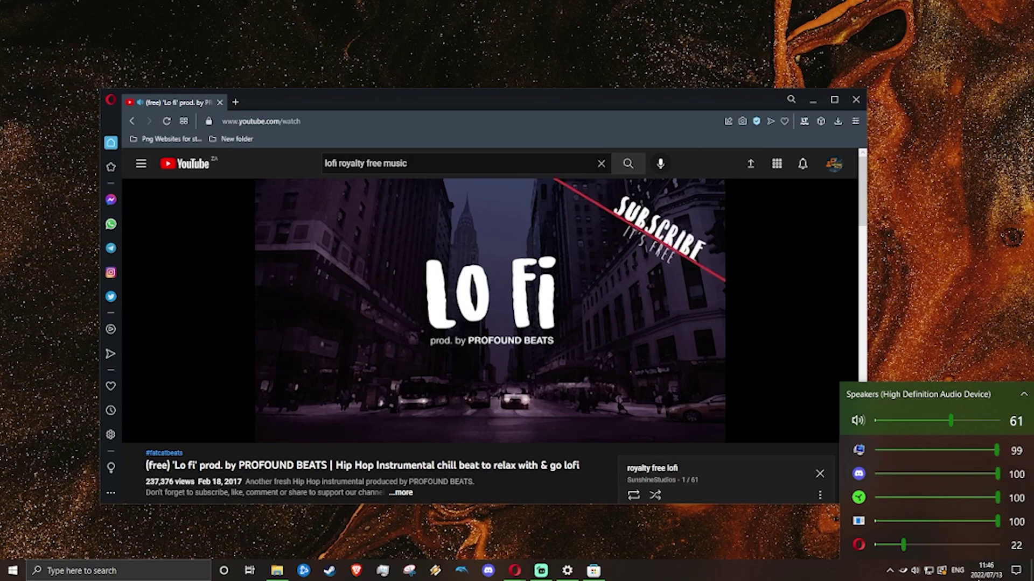
left_click(904, 574)
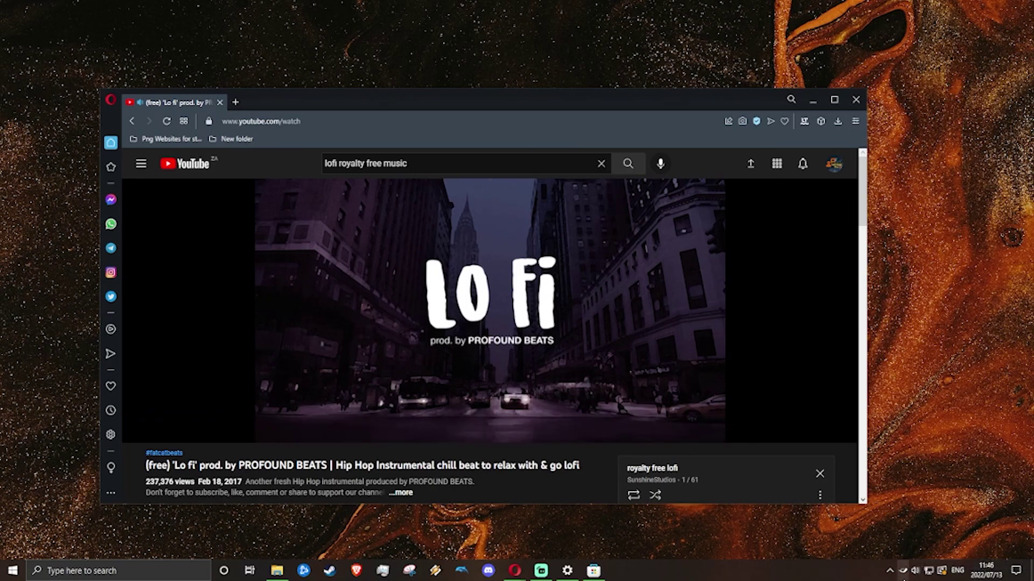
Route Opera's audio to LG ULTRAWIDE and raise its volume there from 22 to 35.
left_click(904, 572)
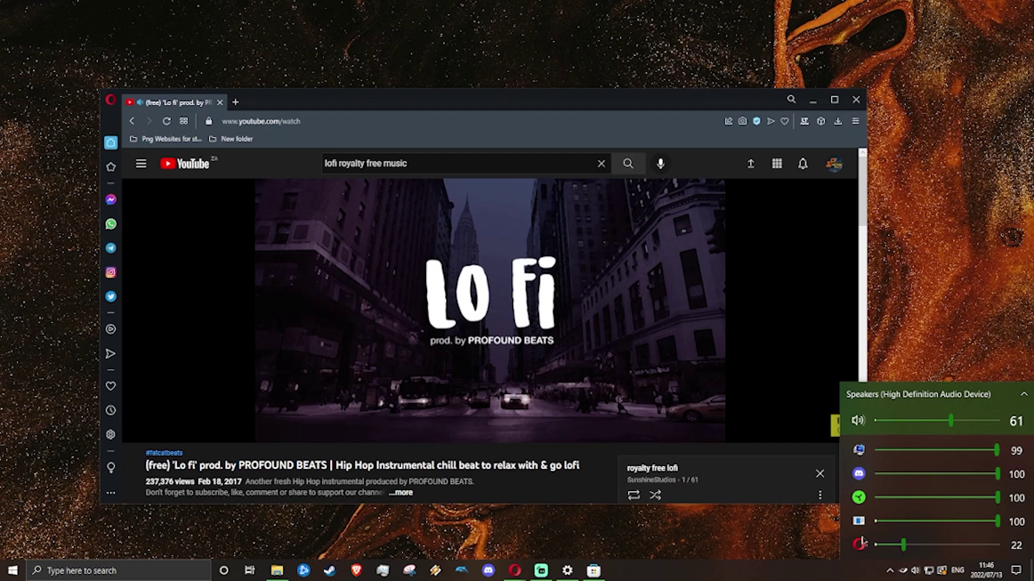
left_click(859, 545)
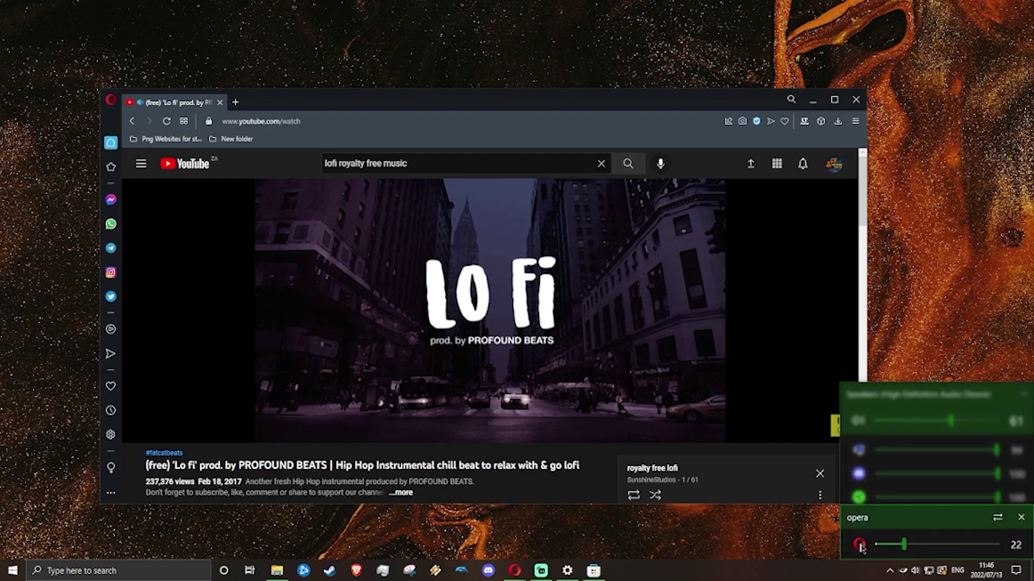
left_click(997, 518)
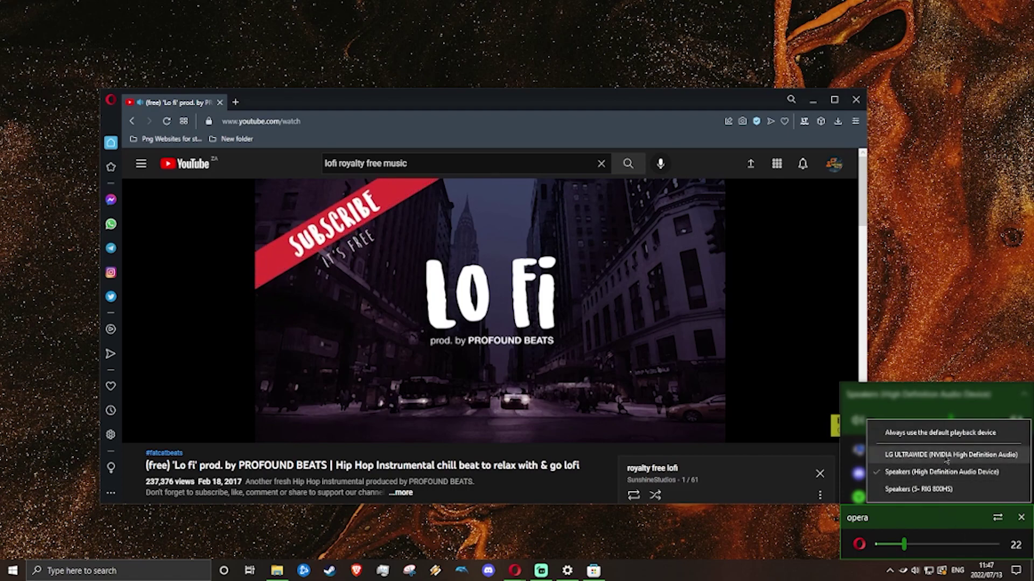
left_click(946, 457)
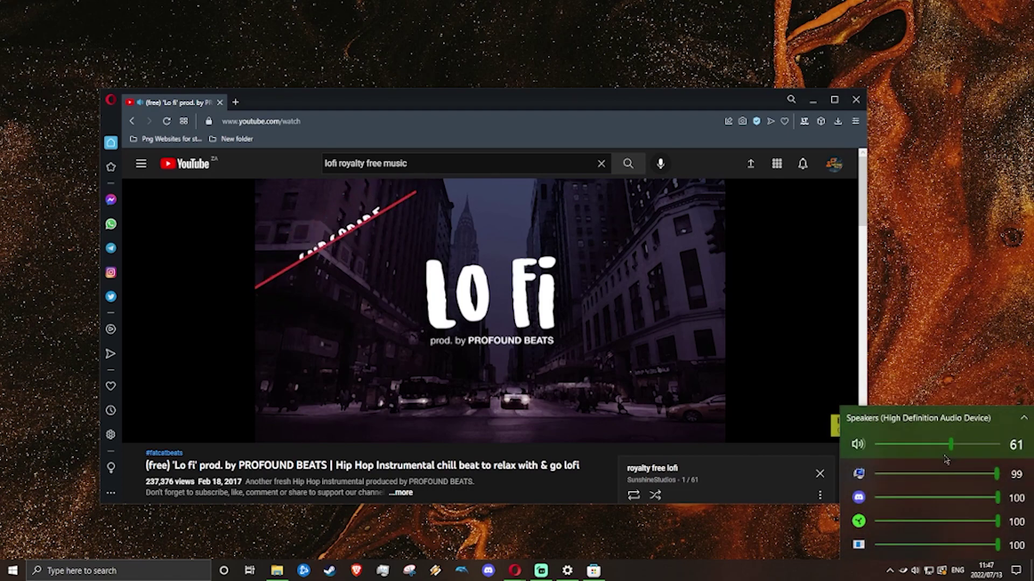
left_click(1014, 428)
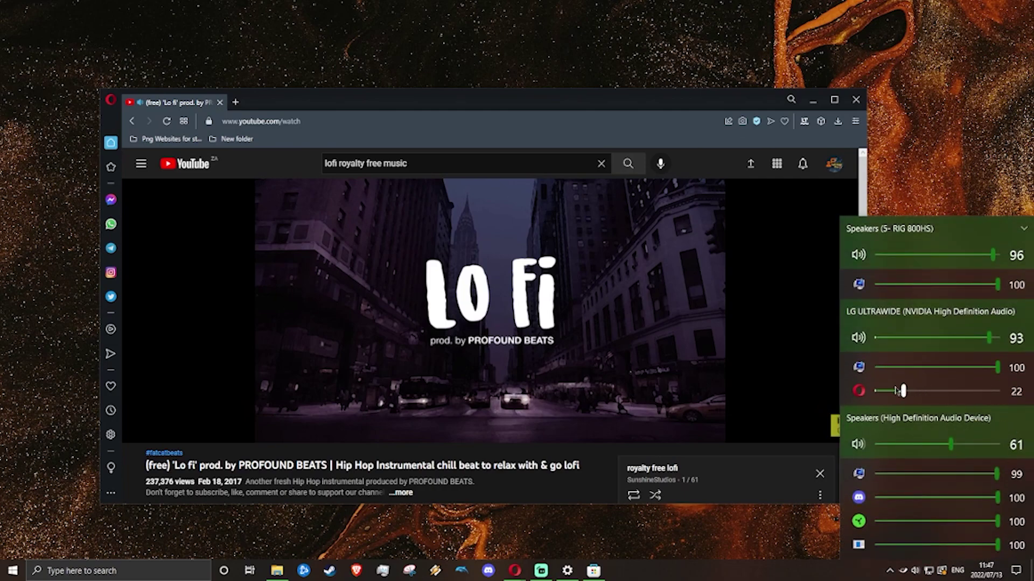
left_click_drag(905, 392, 920, 394)
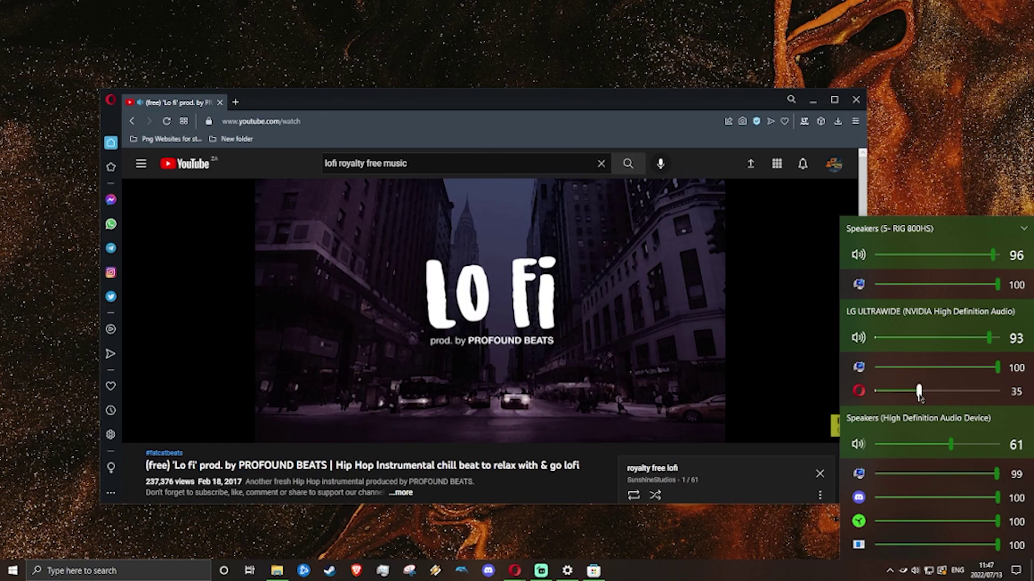